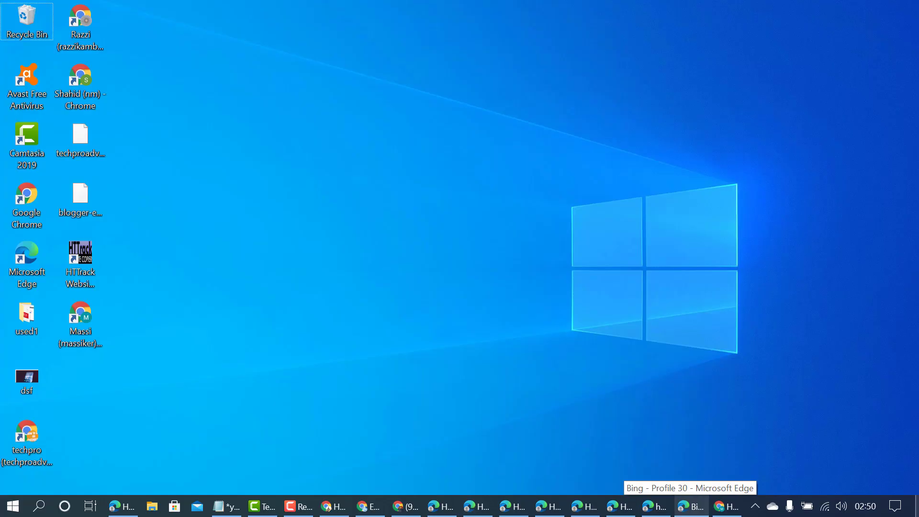
# Launch Command Prompt as administrator from a cmd search, approve UAC, and reposition the window
pyautogui.click(224, 507)
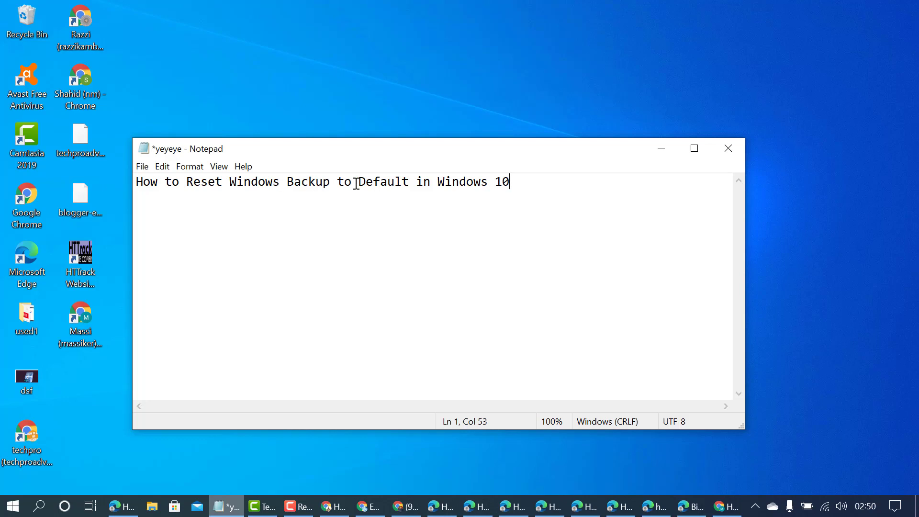
pyautogui.click(661, 148)
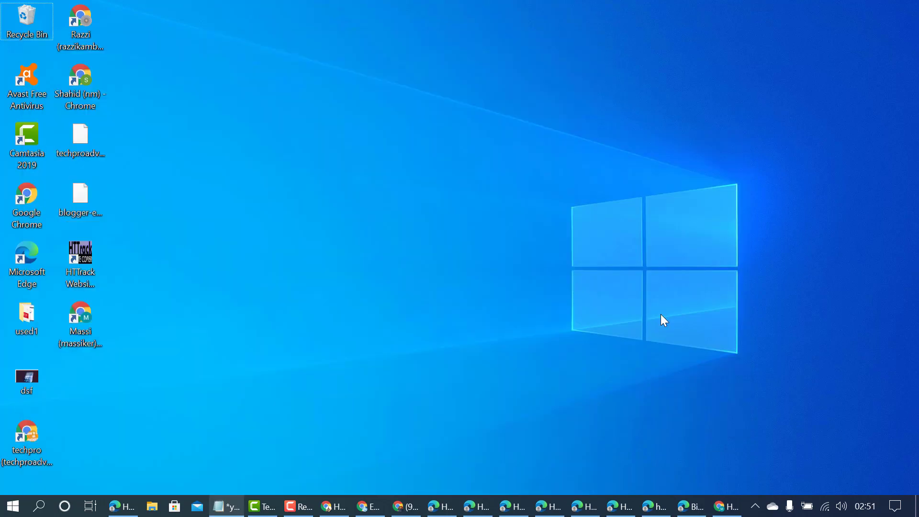
pyautogui.click(39, 506)
pyautogui.write('c')
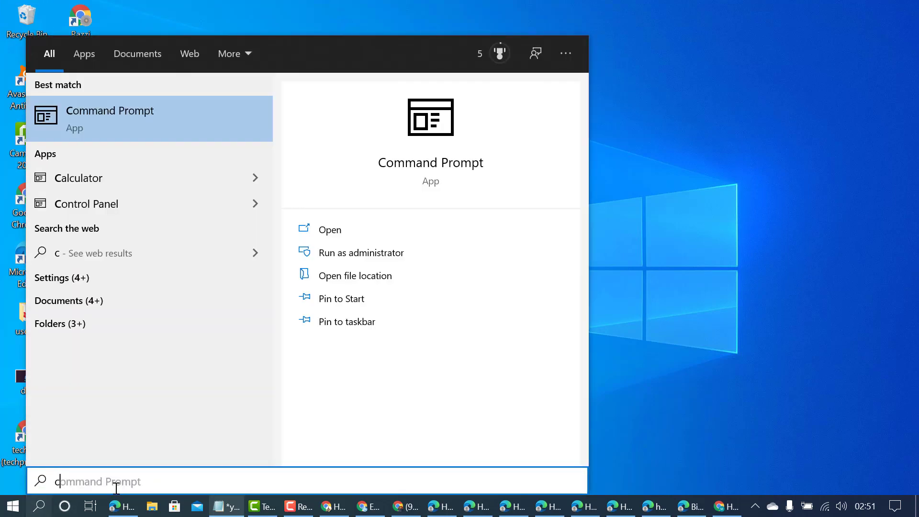
pyautogui.write('md')
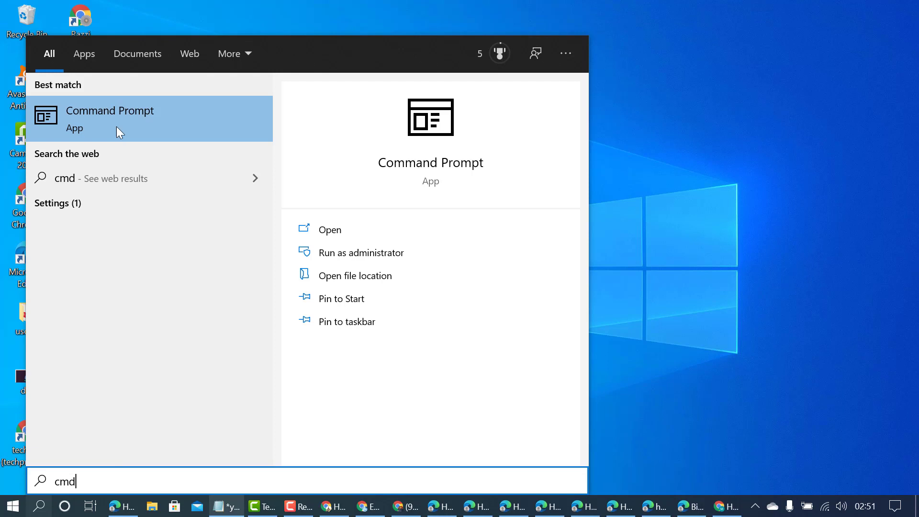
pyautogui.rightClick(108, 110)
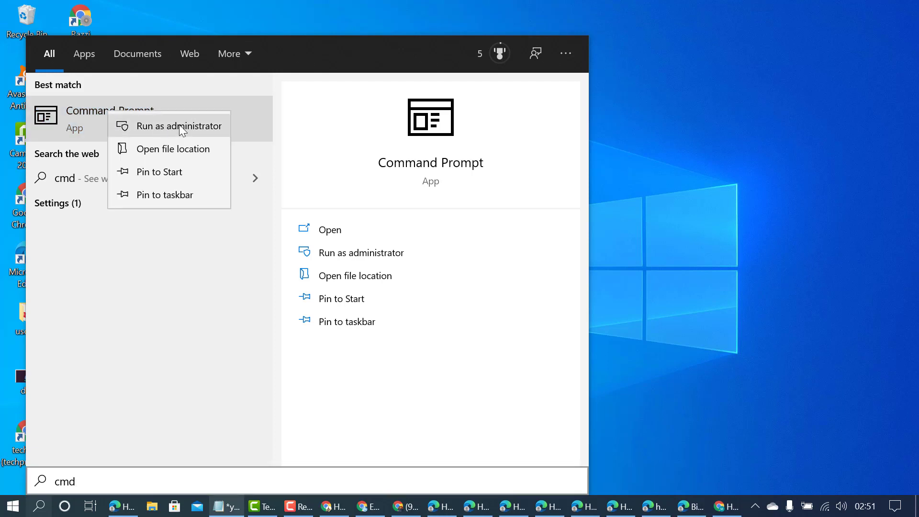
pyautogui.click(179, 124)
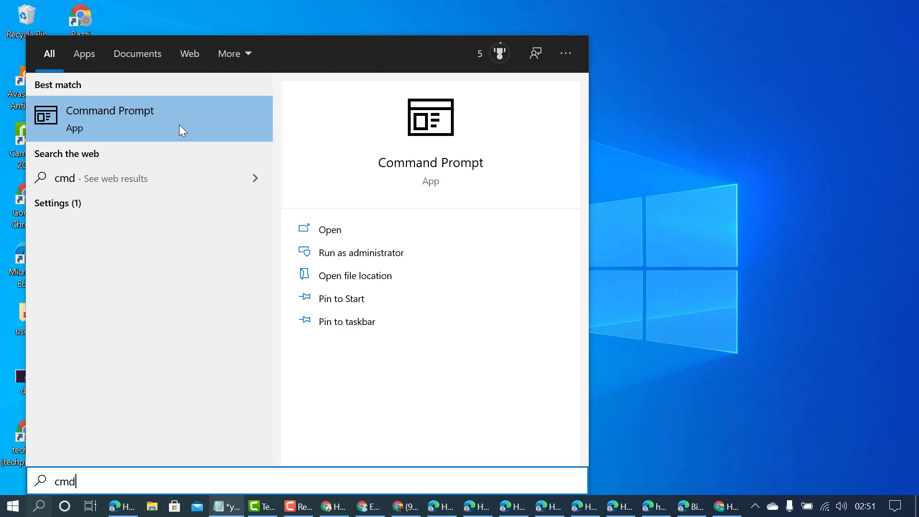
pyautogui.hotkey('ctrl', 'shift', 'Return')
pyautogui.click(432, 335)
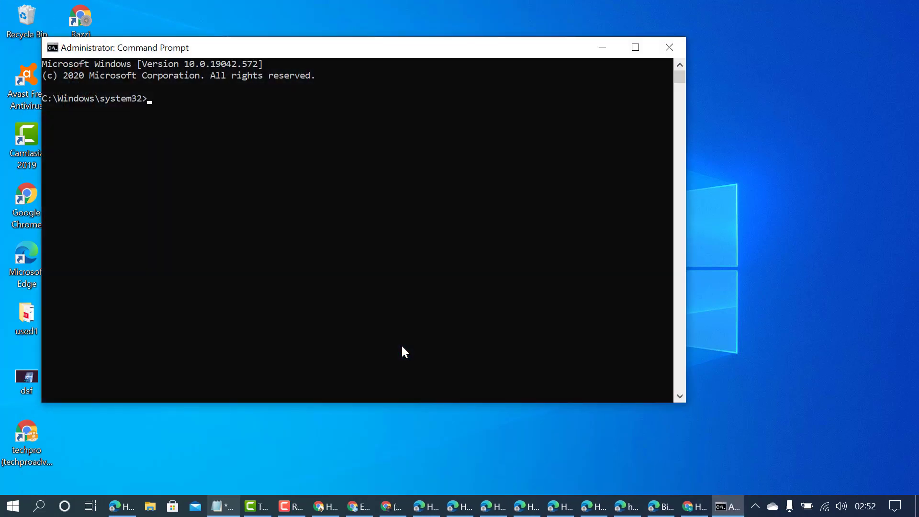
pyautogui.moveTo(270, 56); pyautogui.dragTo(321, 79)
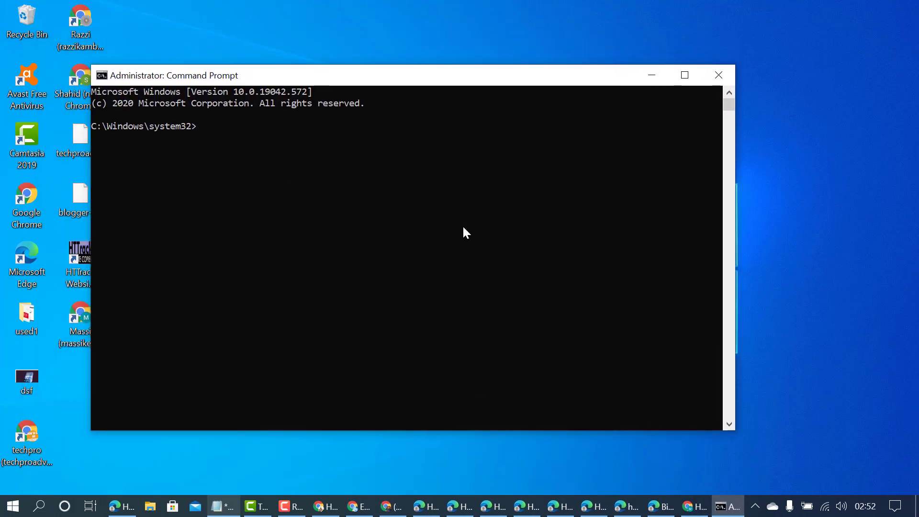
# Copy the complete reg delete WindowsBackup command line from the tutorial blog post
pyautogui.click(689, 508)
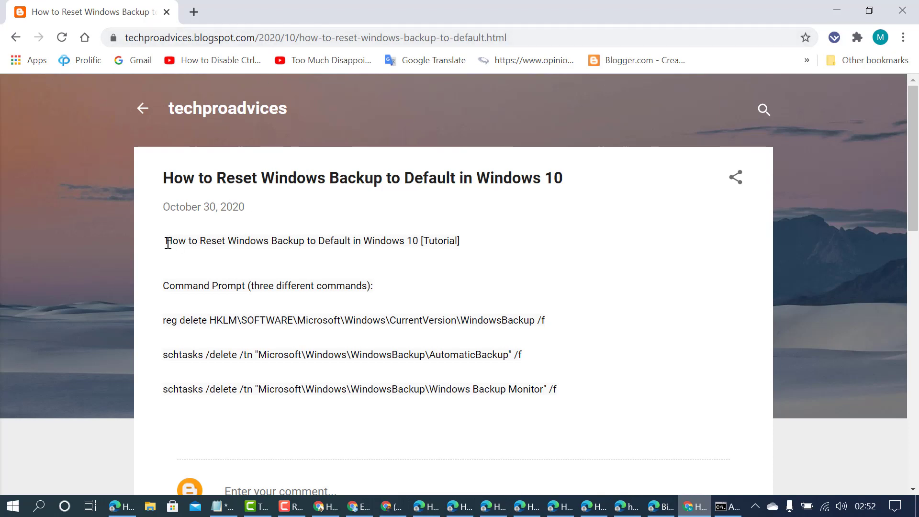
pyautogui.moveTo(170, 286); pyautogui.dragTo(194, 285)
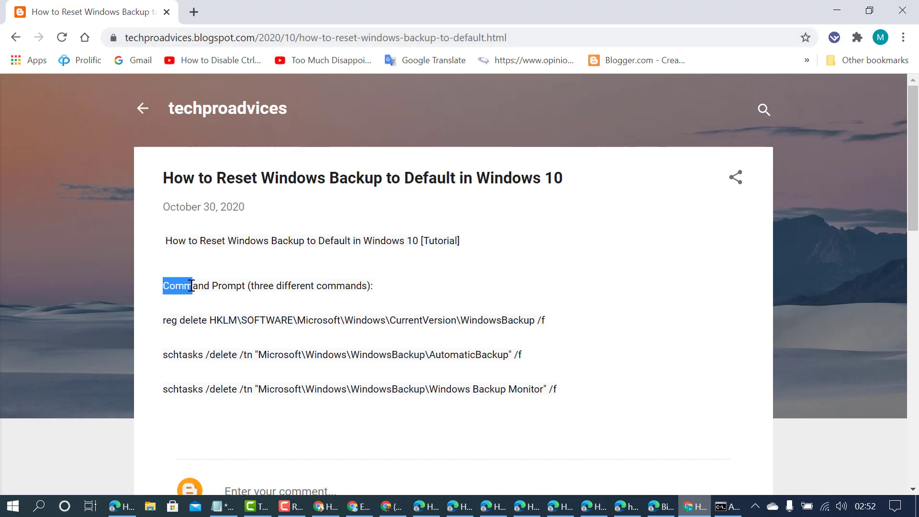
pyautogui.click(165, 321)
pyautogui.moveTo(165, 320); pyautogui.dragTo(548, 322)
pyautogui.rightClick(531, 321)
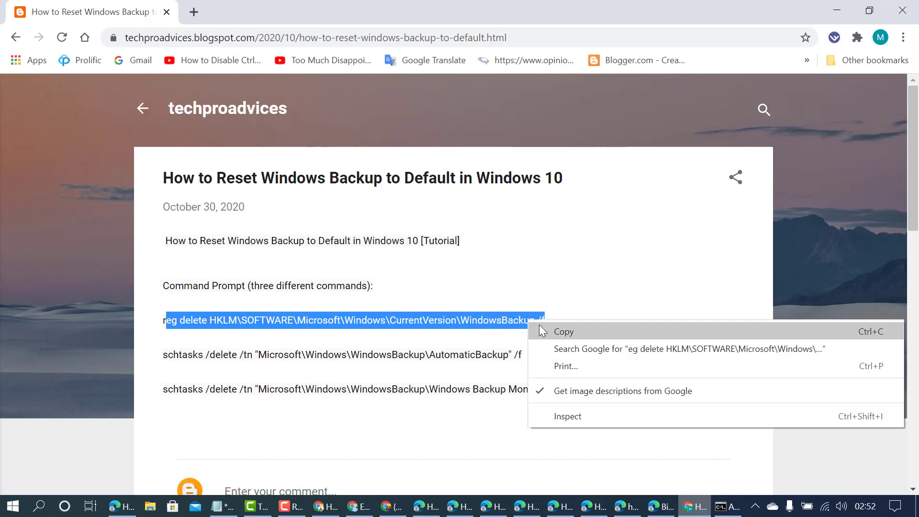
pyautogui.click(559, 330)
pyautogui.moveTo(164, 321); pyautogui.dragTo(558, 323)
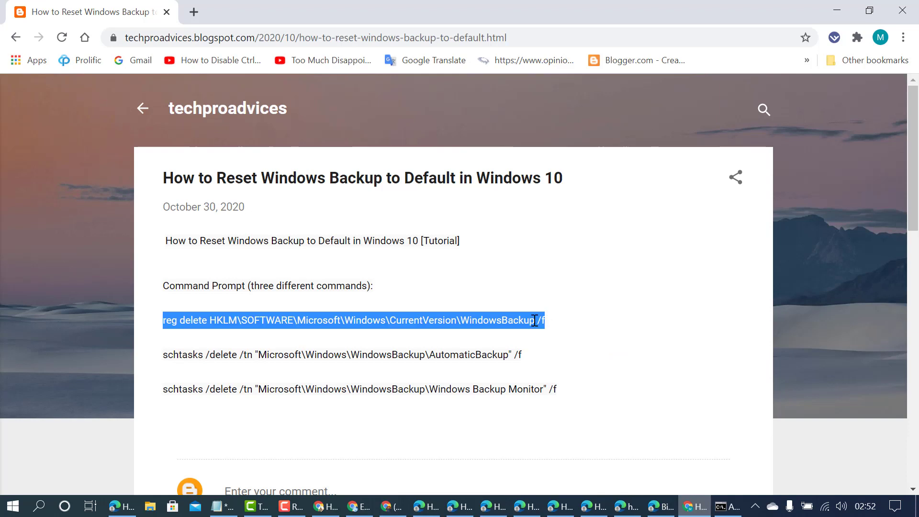
pyautogui.rightClick(525, 321)
pyautogui.click(554, 331)
# Paste and run the reg delete WindowsBackup command in the administrator console
pyautogui.click(725, 507)
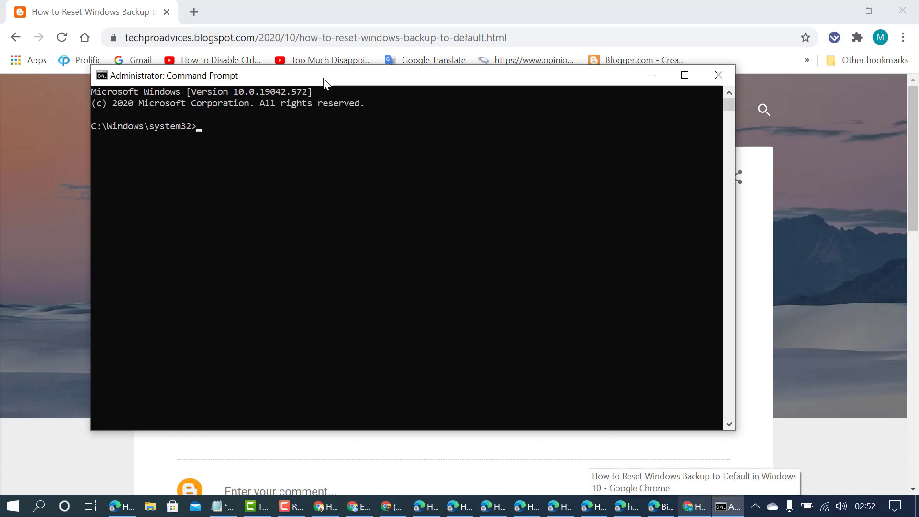
pyautogui.rightClick(406, 77)
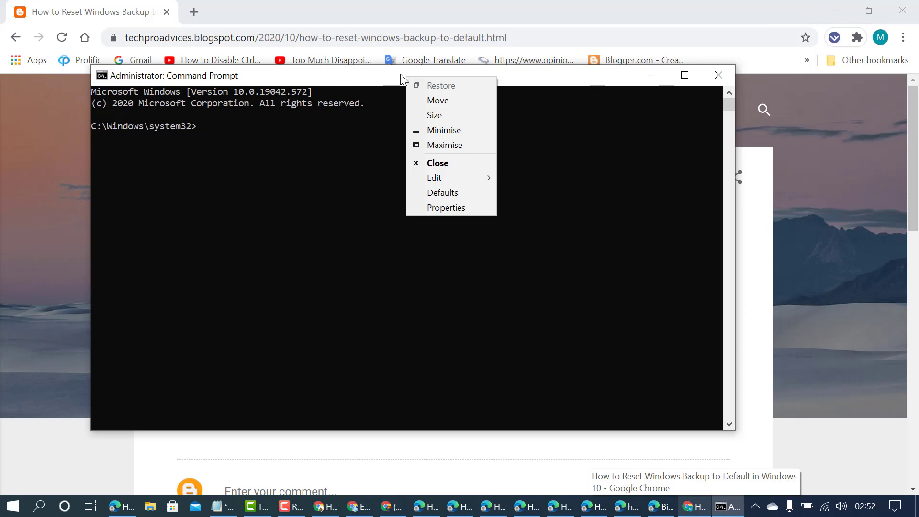
pyautogui.moveTo(450, 178)
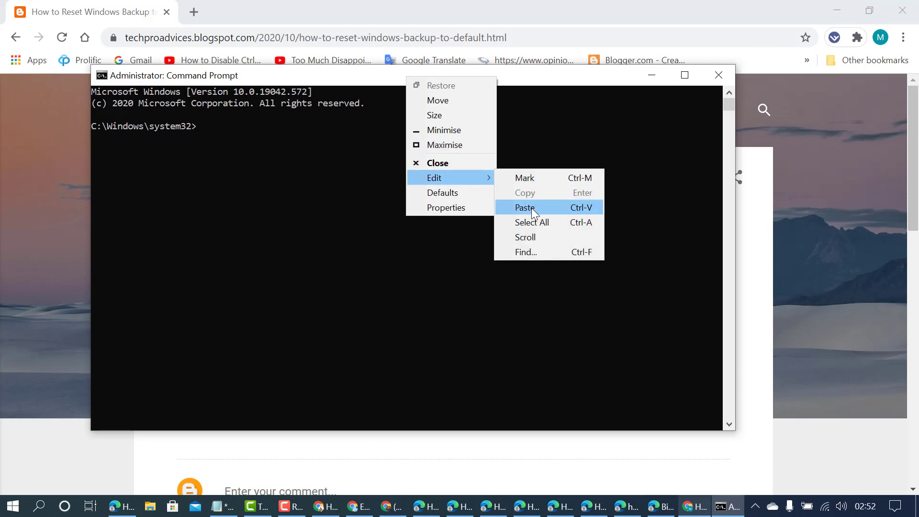
pyautogui.click(532, 213)
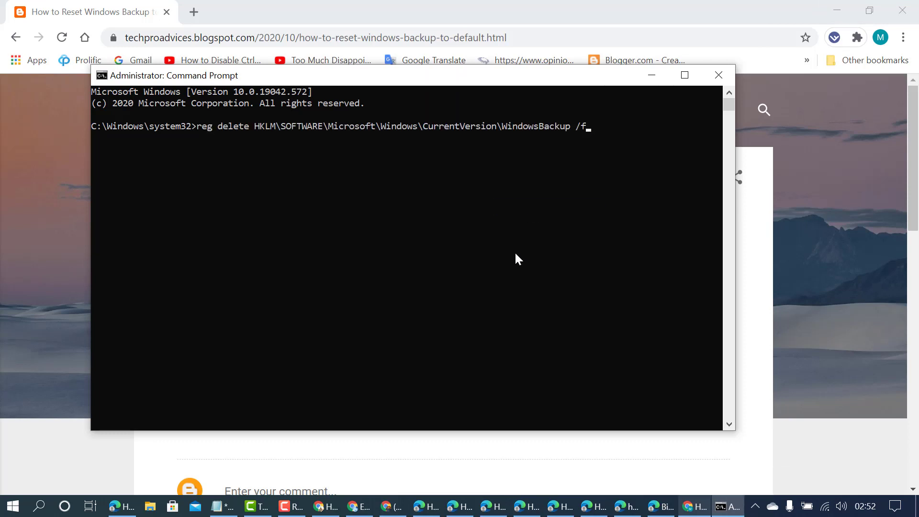
pyautogui.press('Return')
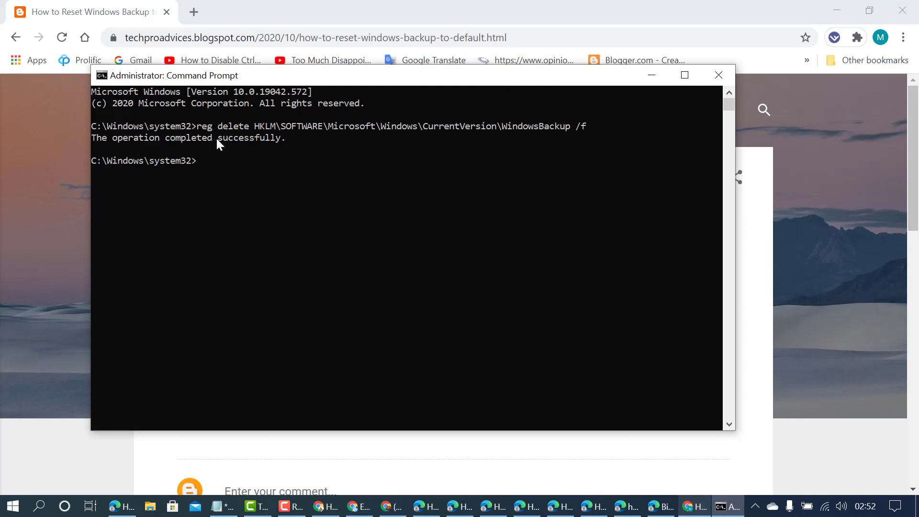
# Copy the schtasks delete command for the AutomaticBackup task from the tutorial page
pyautogui.click(695, 510)
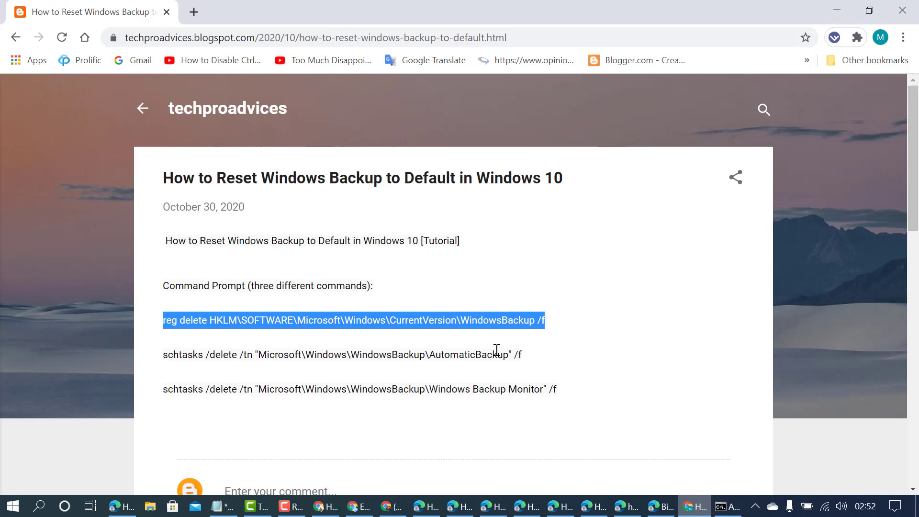
pyautogui.moveTo(522, 355); pyautogui.dragTo(159, 354)
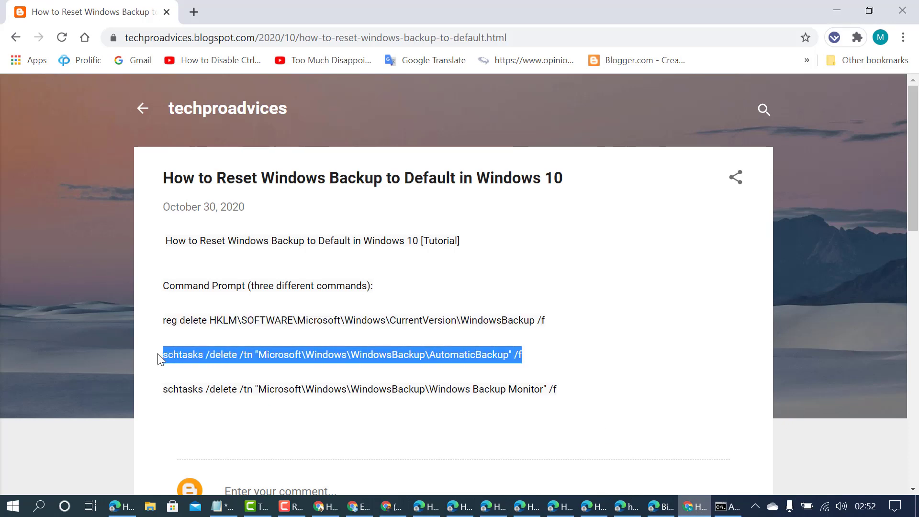
pyautogui.rightClick(180, 355)
pyautogui.click(210, 366)
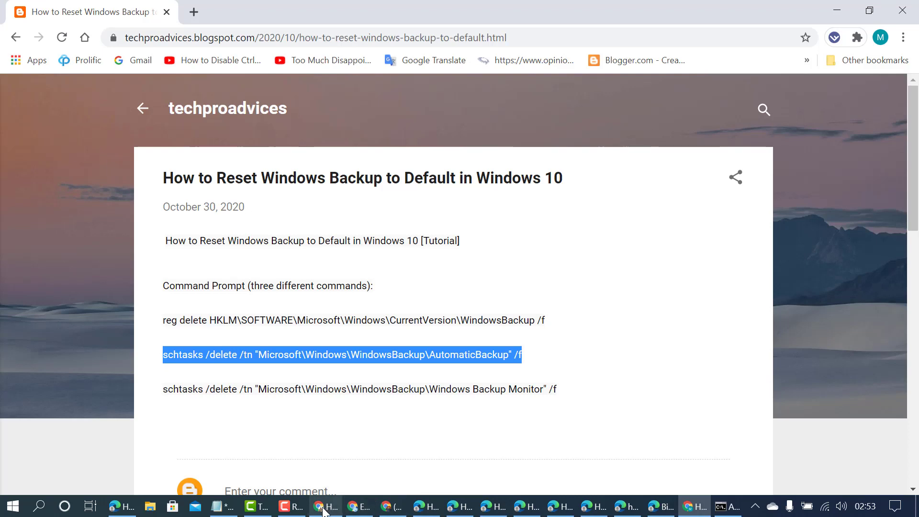
# Run the AutomaticBackup schtasks delete (not found), then select the Windows Backup Monitor command
pyautogui.click(725, 506)
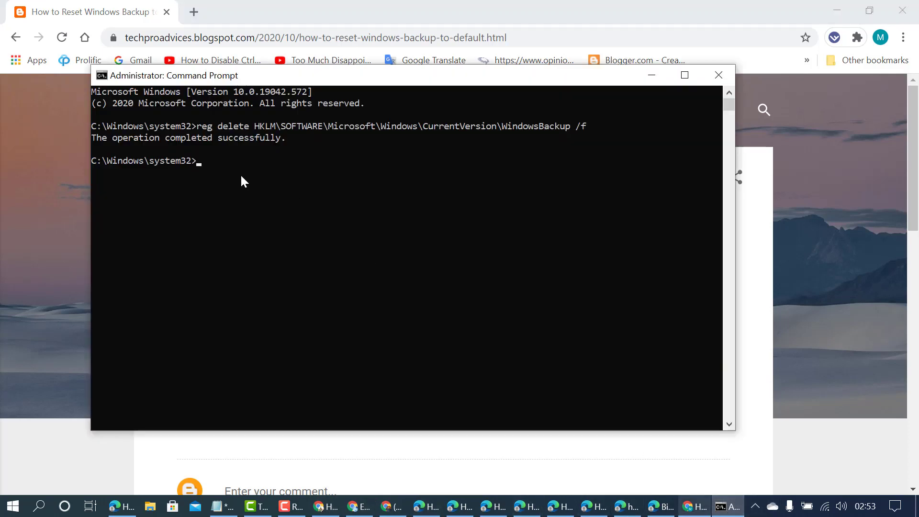
pyautogui.rightClick(342, 74)
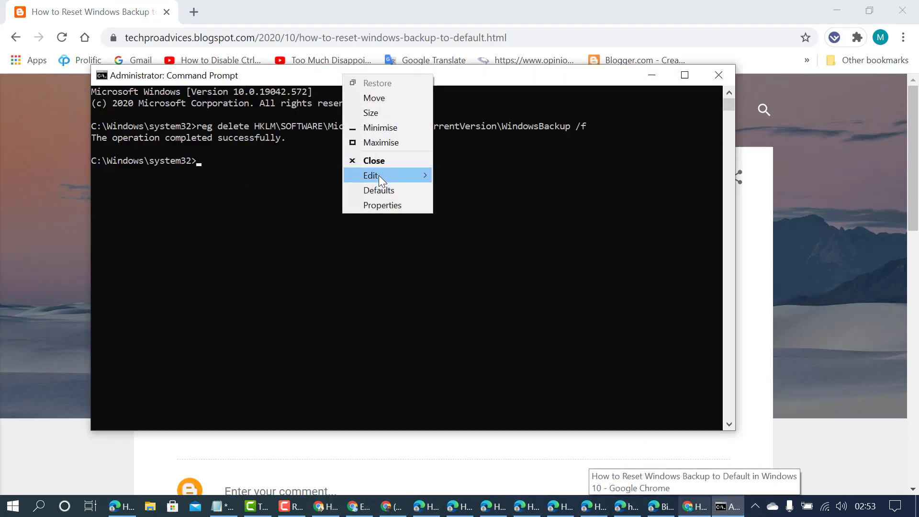
pyautogui.moveTo(389, 175)
pyautogui.click(459, 208)
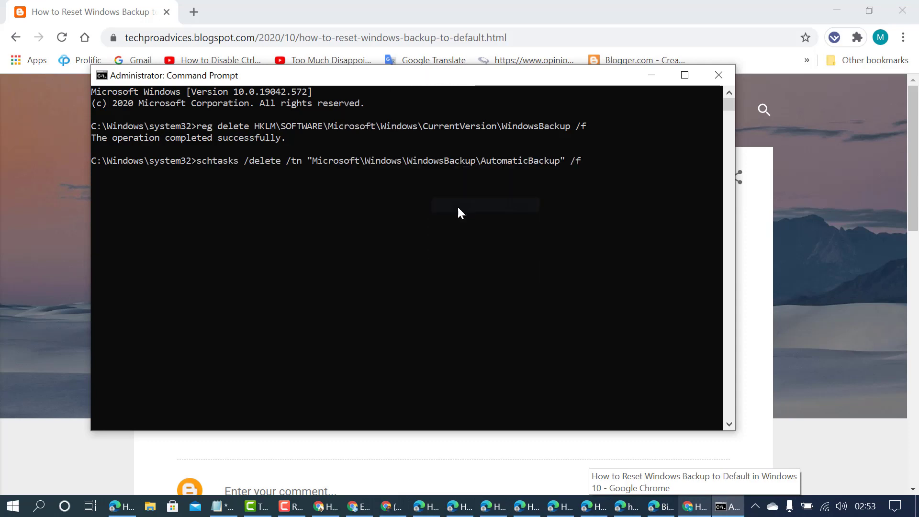
pyautogui.press('Return')
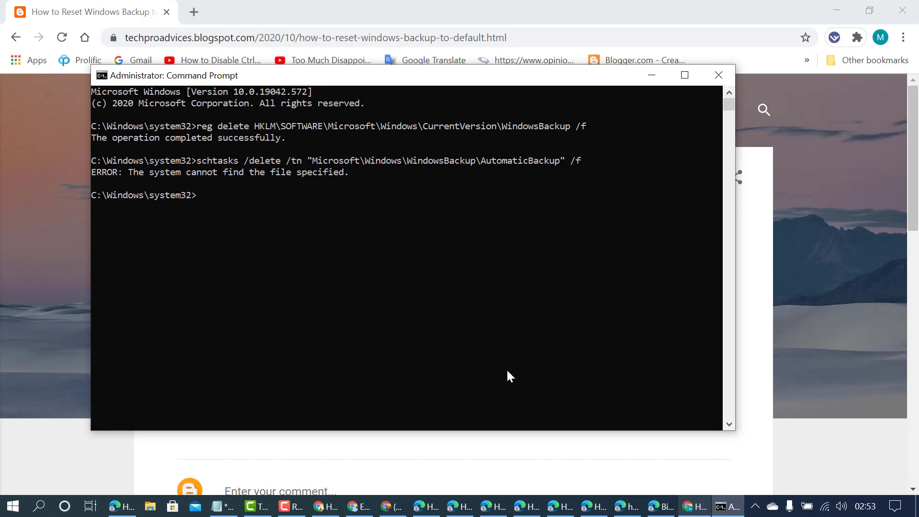
pyautogui.click(693, 506)
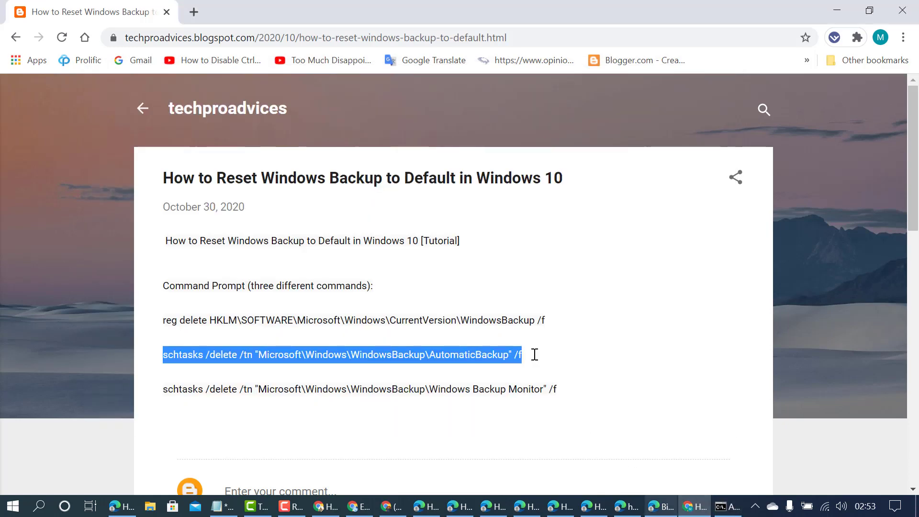
pyautogui.moveTo(558, 391); pyautogui.dragTo(165, 391)
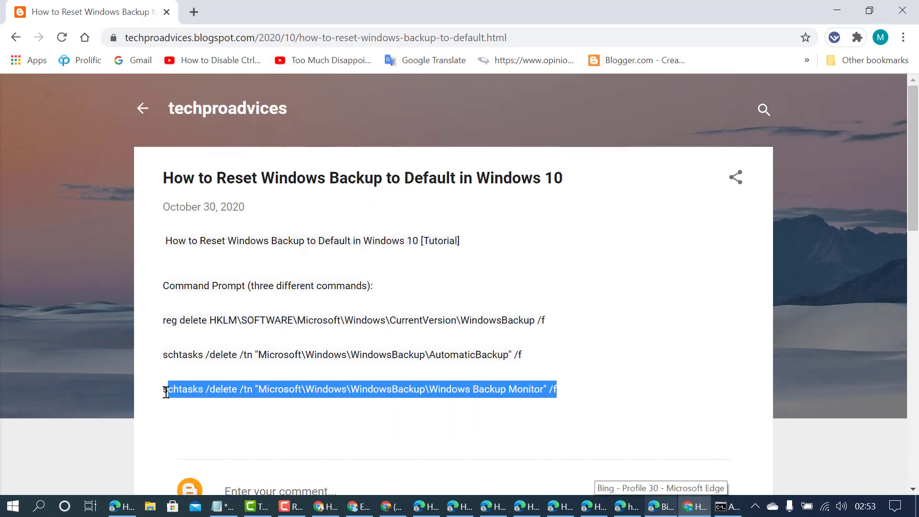
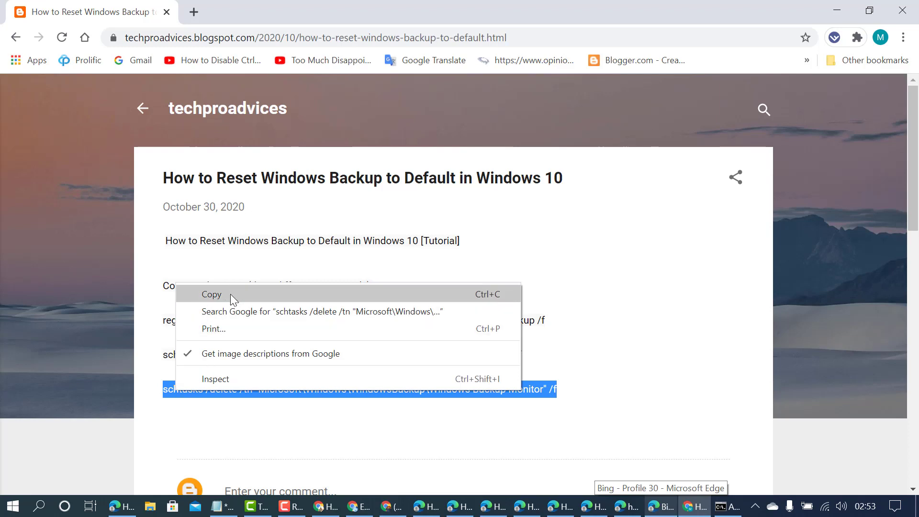
# Copy the blog post's third command, the Windows Backup Monitor schtasks deletion
pyautogui.click(231, 293)
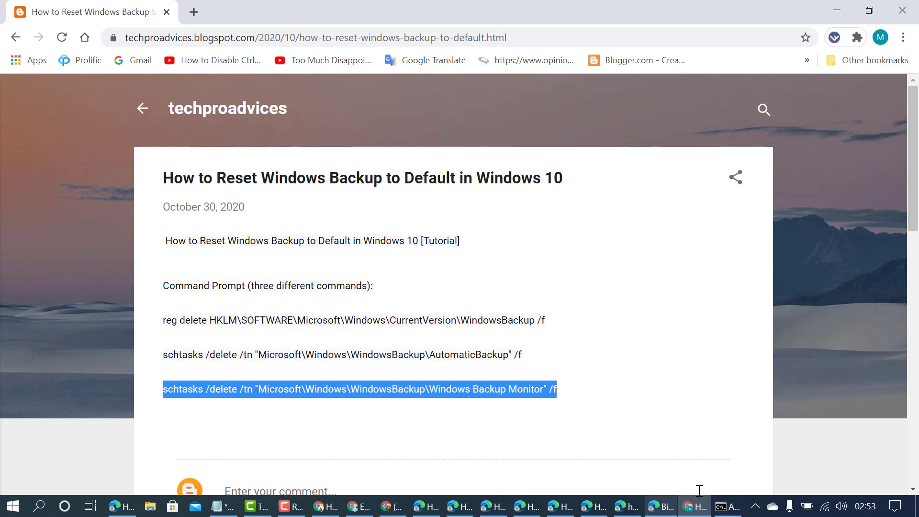
pyautogui.click(725, 506)
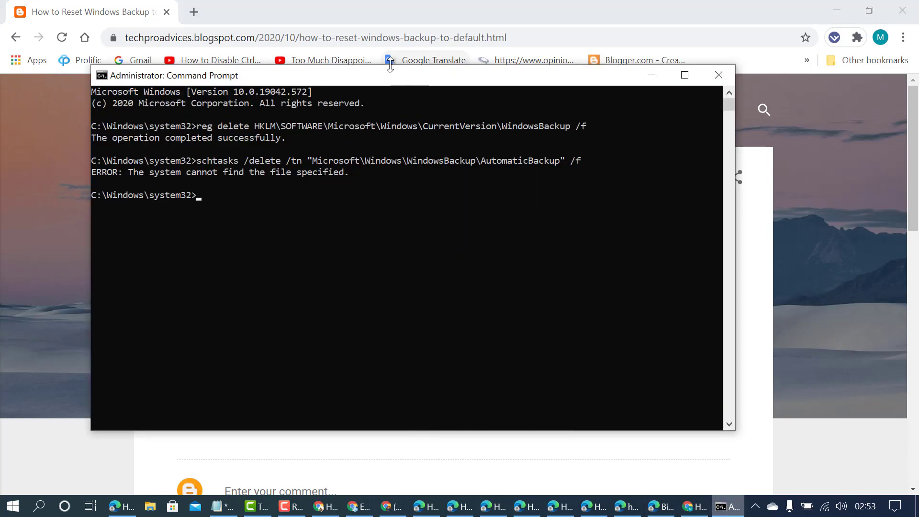
# Paste and run the schtasks deletion of the Windows Backup Monitor task, which reports file-not-found
pyautogui.rightClick(377, 77)
pyautogui.moveTo(406, 178)
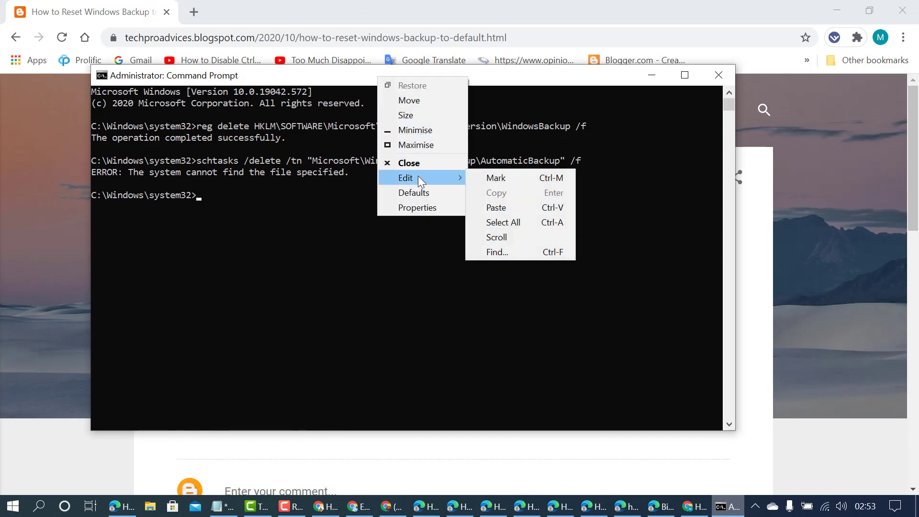
pyautogui.click(511, 205)
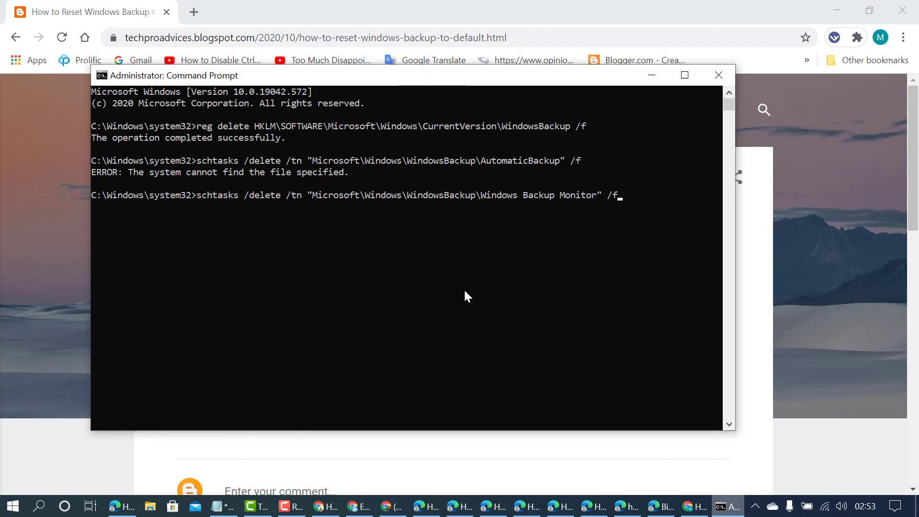
pyautogui.press('Return')
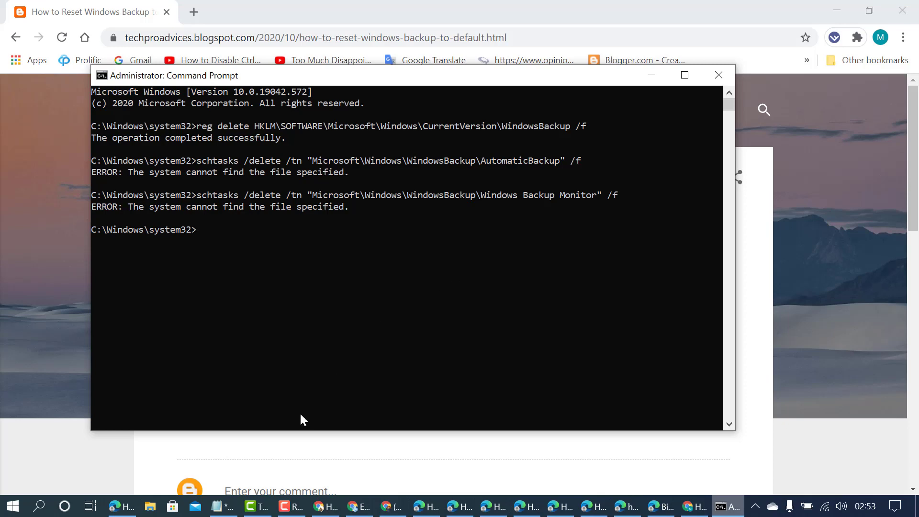
pyautogui.click(219, 506)
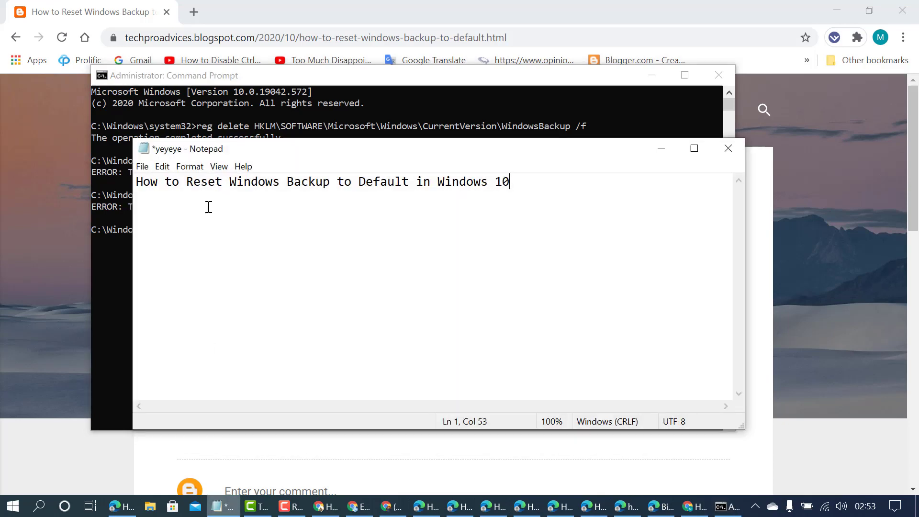